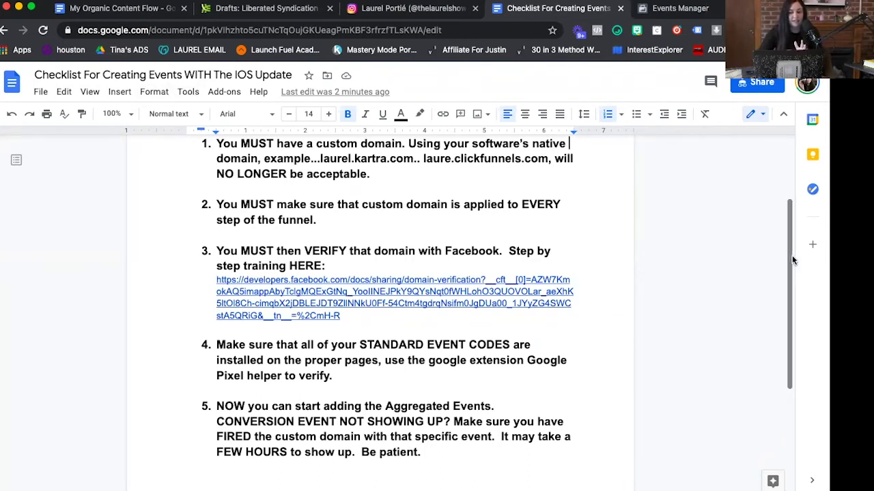
- Look briefly at Events Manager, and highlight item 1 on having a custom domain in the Google Docs checklist
left_click_drag(790, 256, 789, 197)
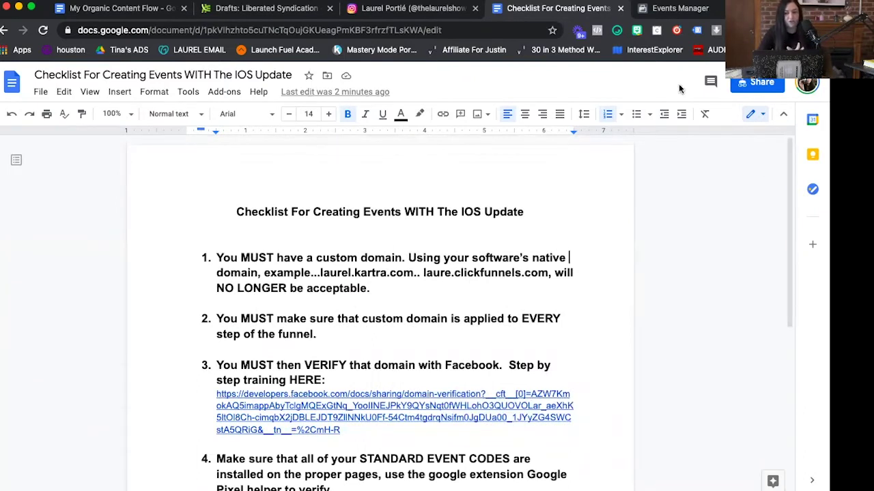
left_click(669, 8)
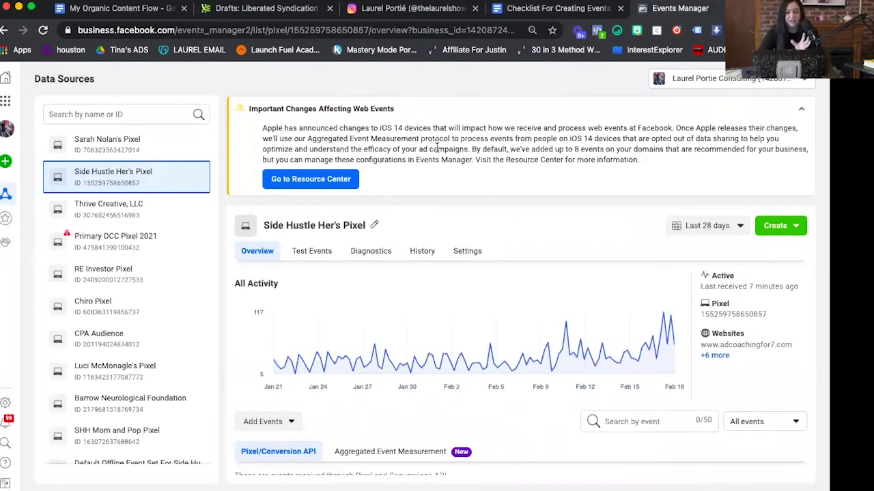
left_click(539, 8)
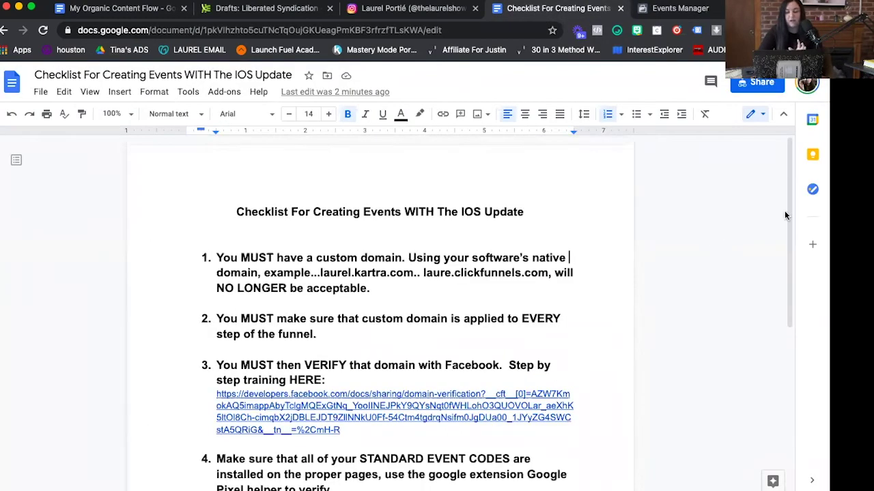
scroll(789, 200, "down", 1)
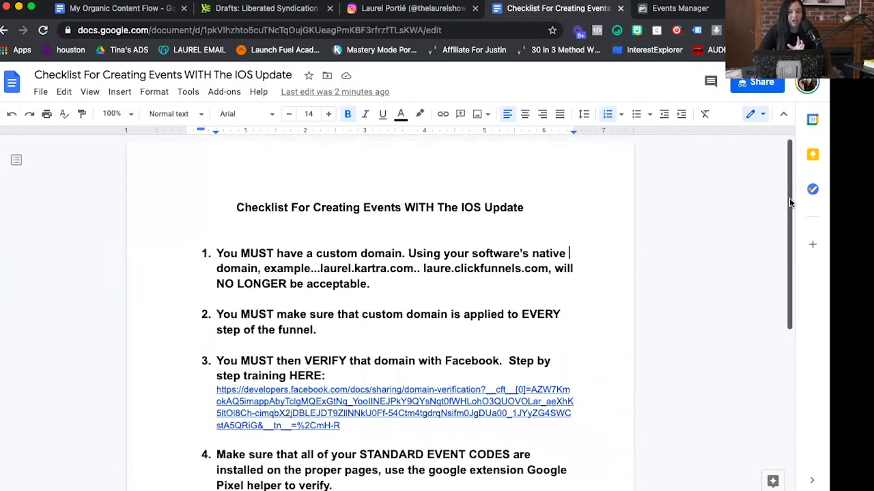
left_click_drag(217, 253, 380, 286)
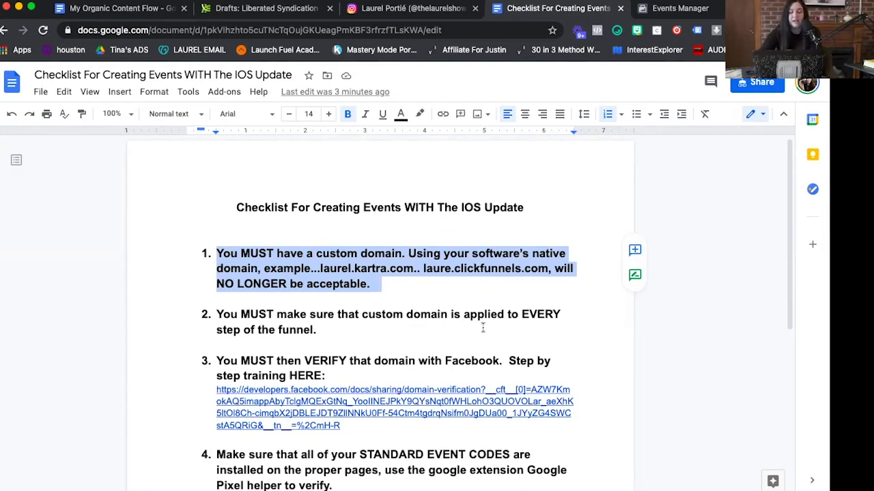
- Highlight checklist item 2 on applying the custom domain to every funnel step, and item 3 on verifying it with Facebook
left_click(359, 326)
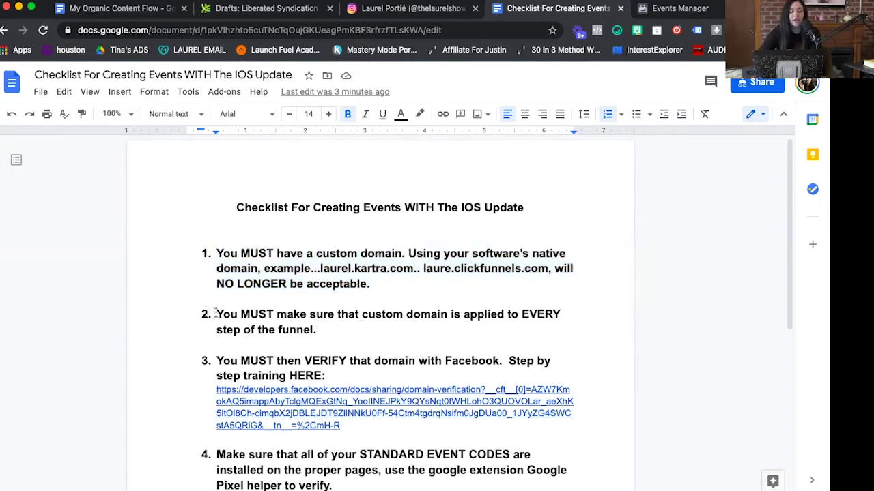
triple_click(349, 328)
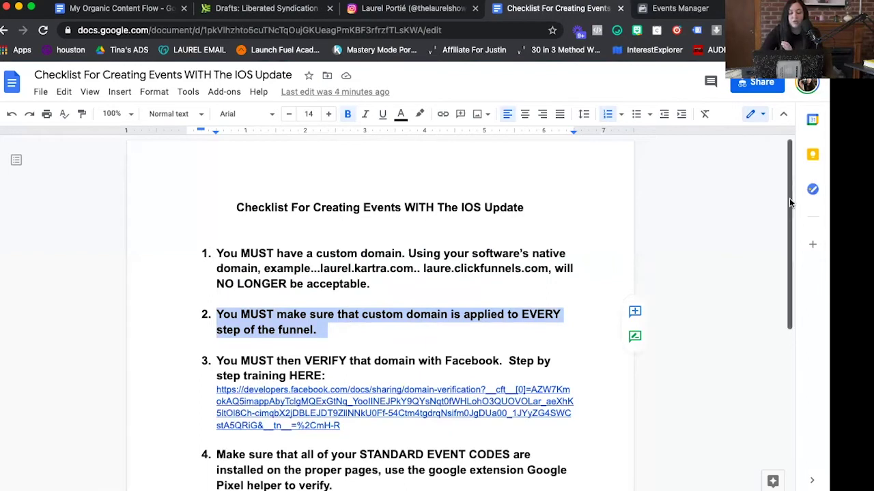
scroll(789, 211, "down", 1)
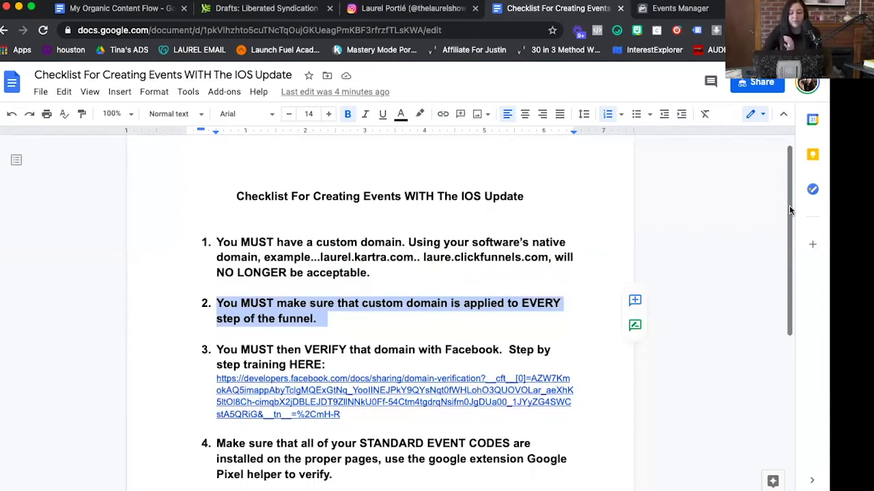
scroll(789, 219, "down", 2)
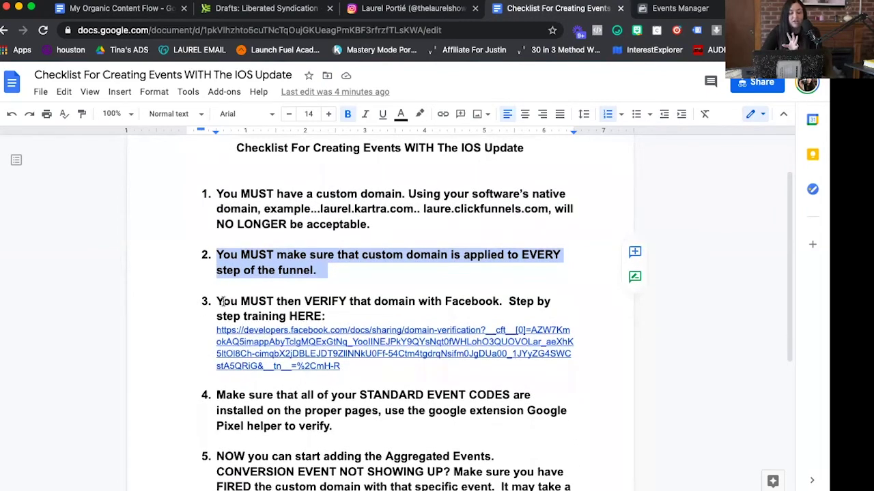
left_click_drag(216, 301, 366, 367)
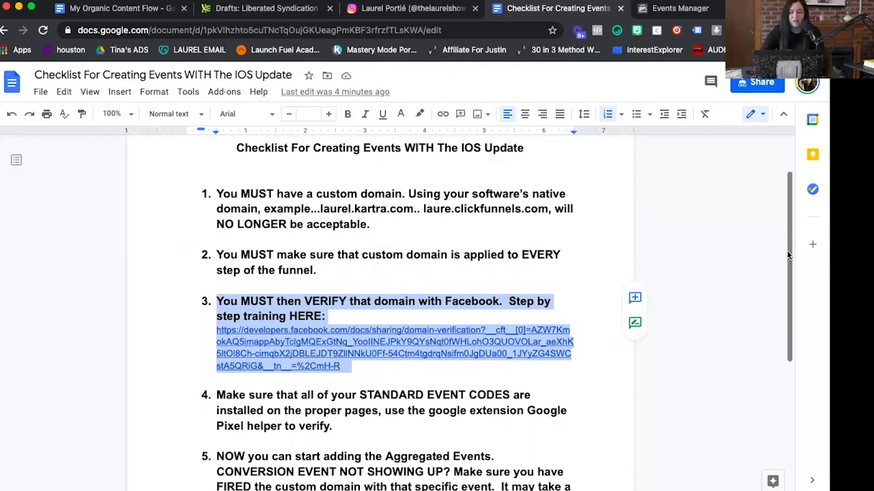
- Highlight checklist item 4 on installing the standard event codes on the proper pages
scroll(785, 269, "down", 2)
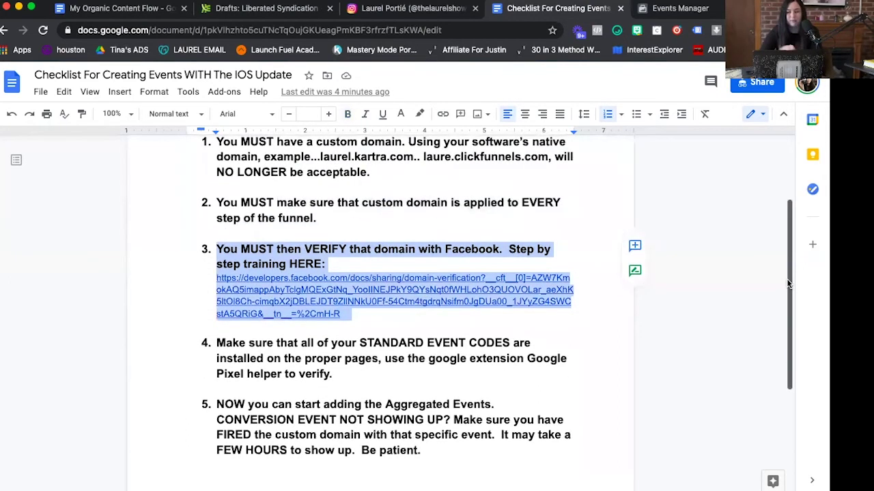
left_click_drag(786, 278, 786, 285)
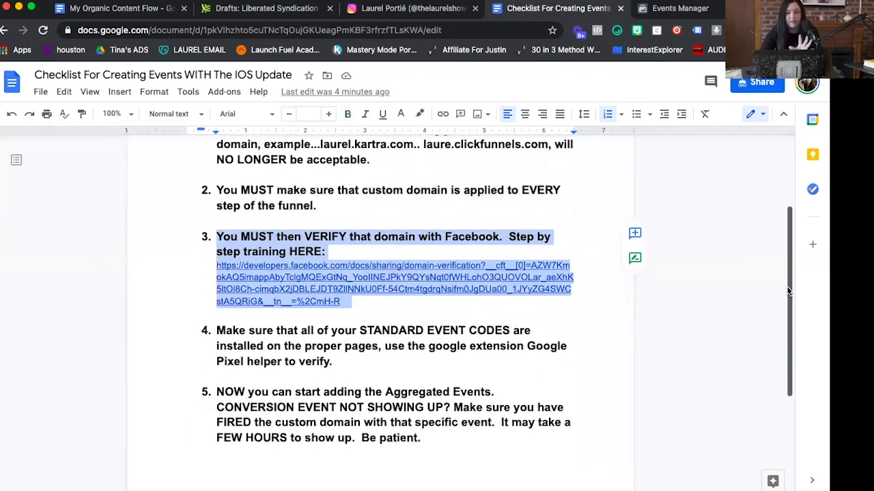
scroll(788, 291, "down", 1)
left_click(382, 349)
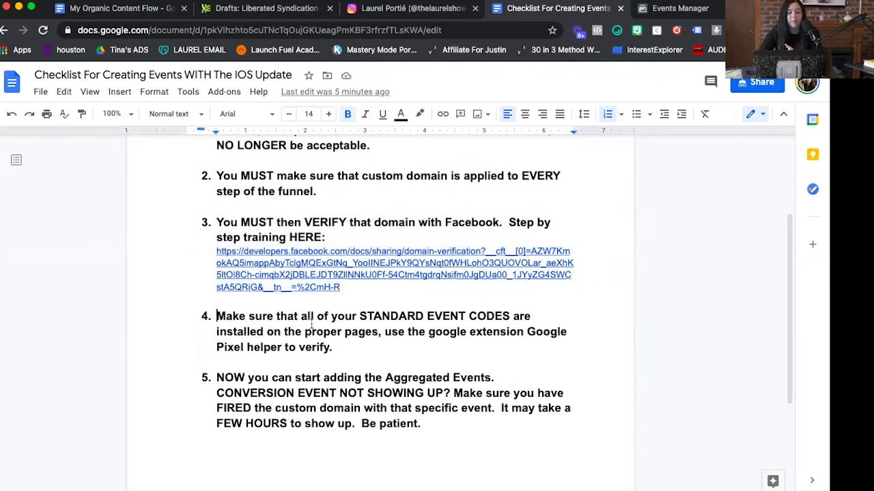
left_click_drag(217, 317, 377, 345)
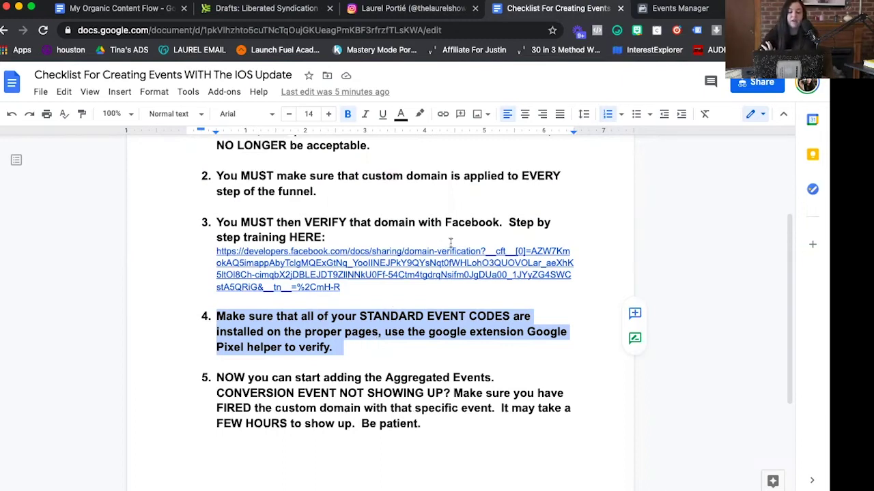
left_click(649, 8)
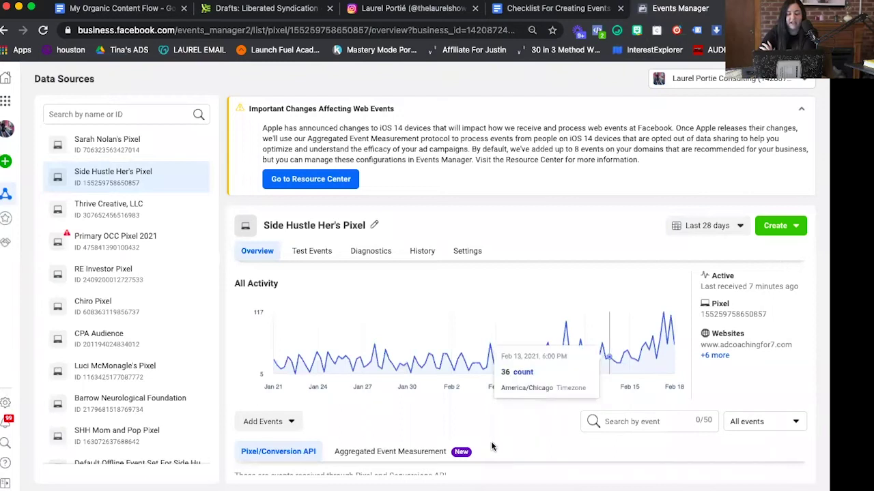
left_click_drag(491, 478, 384, 349)
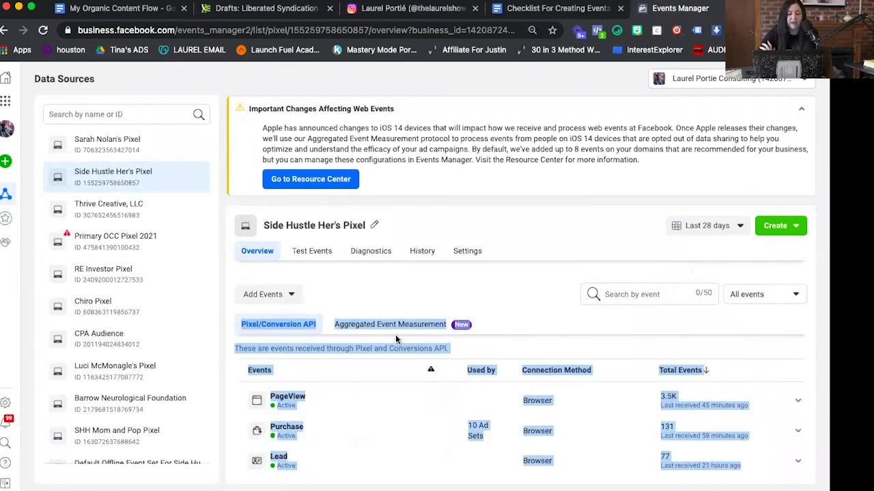
left_click(399, 341)
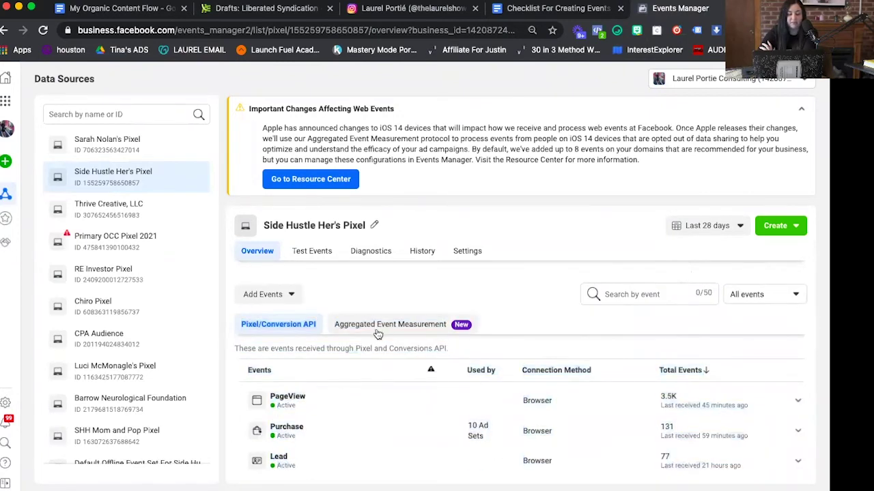
left_click(5, 100)
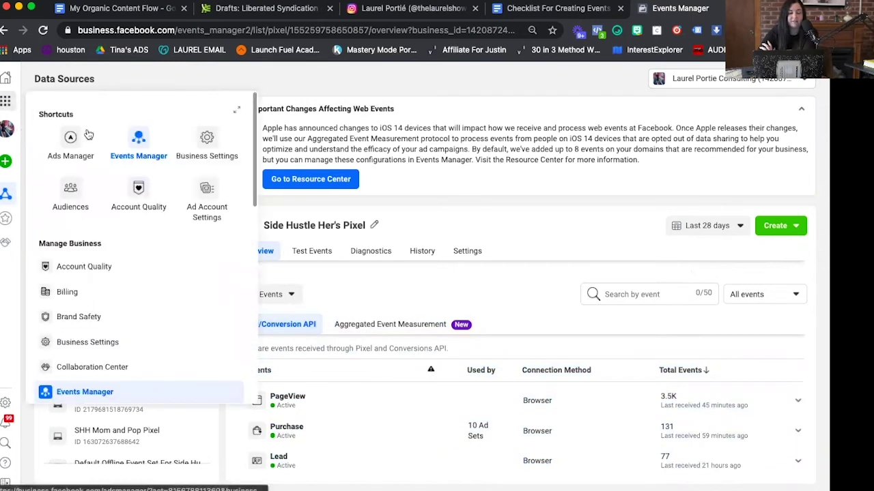
left_click(389, 81)
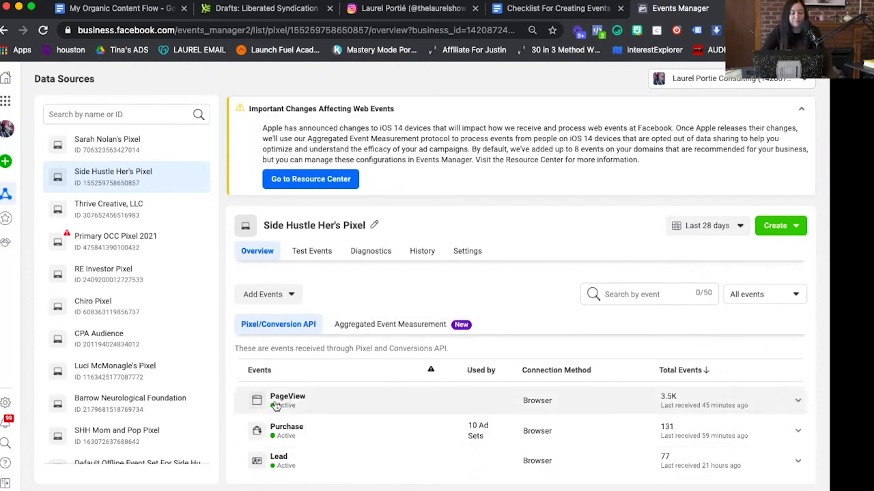
left_click(408, 331)
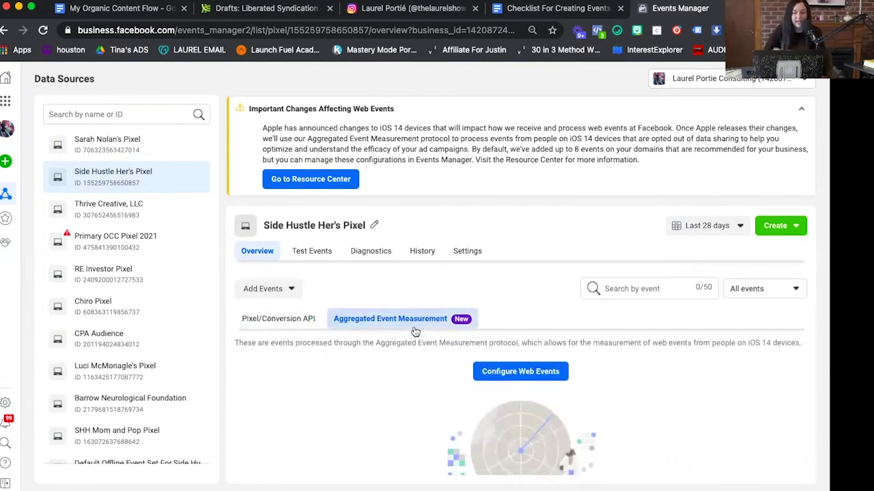
scroll(415, 331, "down", 1)
- Switch to the Google Docs checklist and highlight item 5 on adding the Aggregated Events
left_click(531, 11)
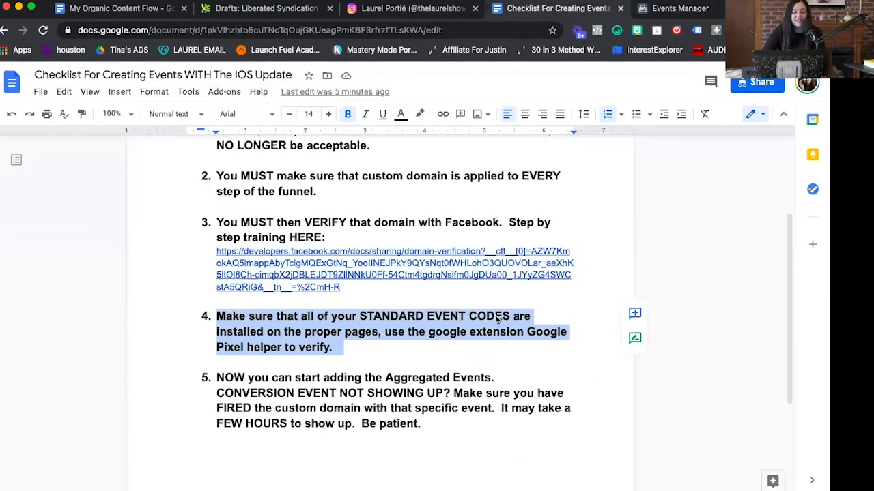
left_click(433, 343)
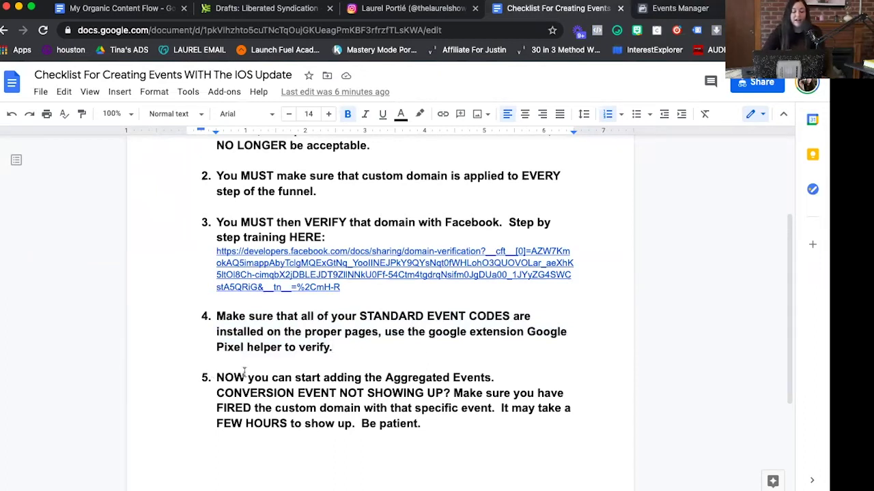
left_click_drag(245, 374, 439, 415)
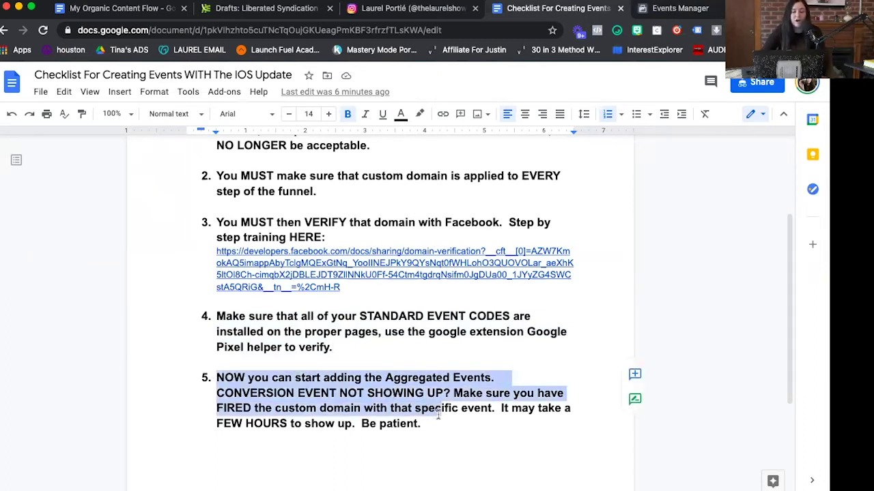
- Glance at Events Manager, and highlight the words about standard event codes in item 4 of the Google Docs checklist
key("ctrl+Tab")
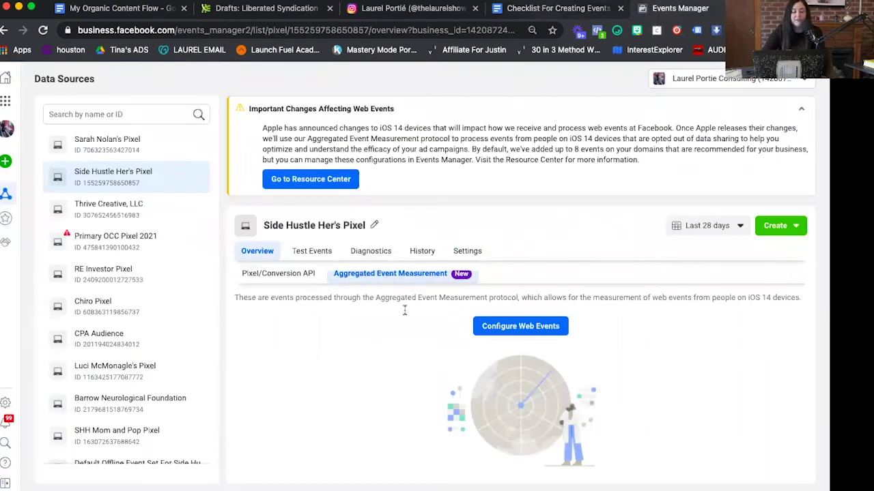
key("ctrl+shift+Tab")
left_click(383, 369)
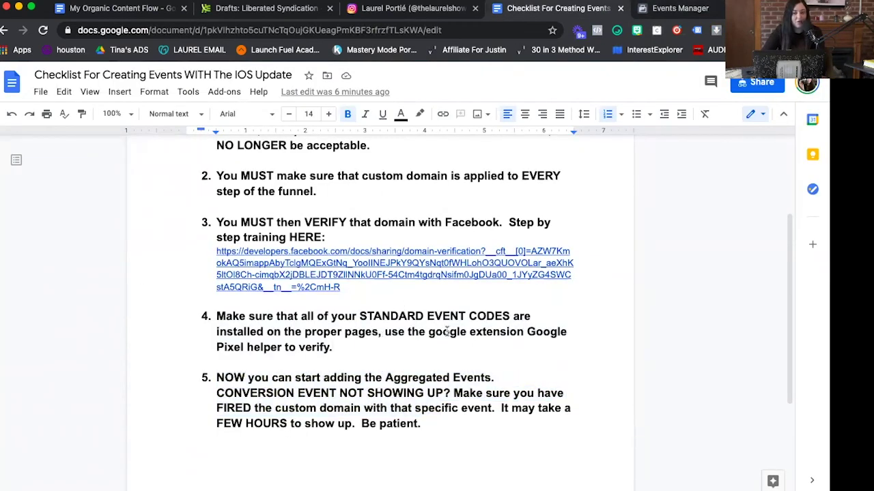
left_click_drag(360, 316, 447, 332)
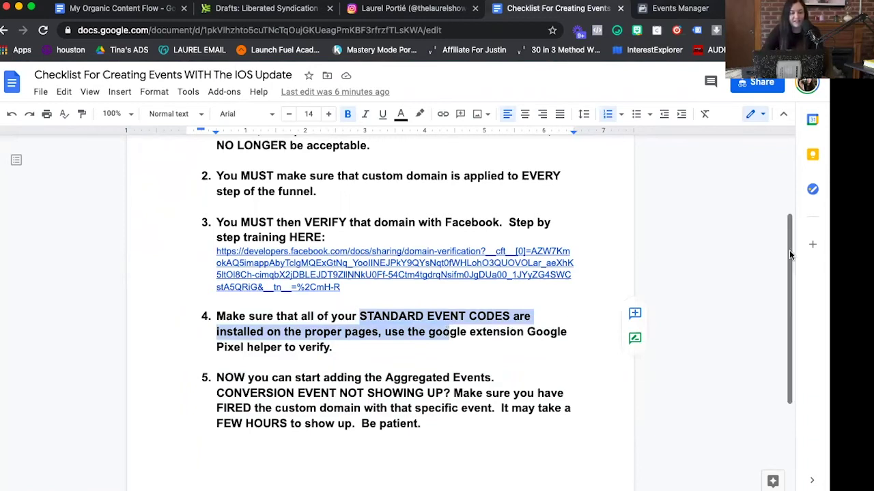
scroll(789, 254, "down", 1)
left_click(383, 348)
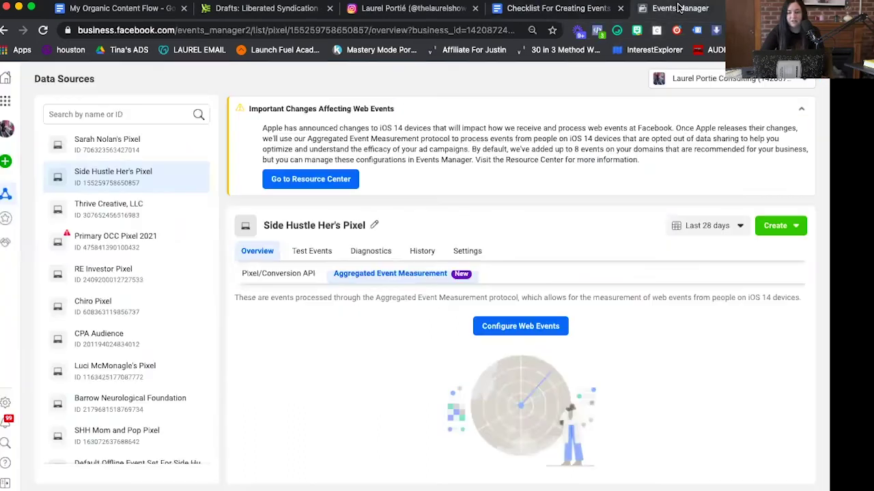
left_click(507, 326)
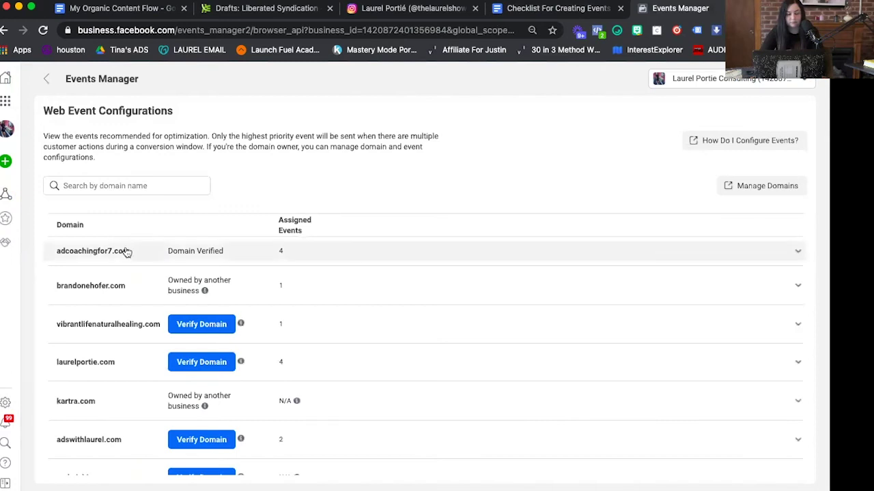
left_click(488, 254)
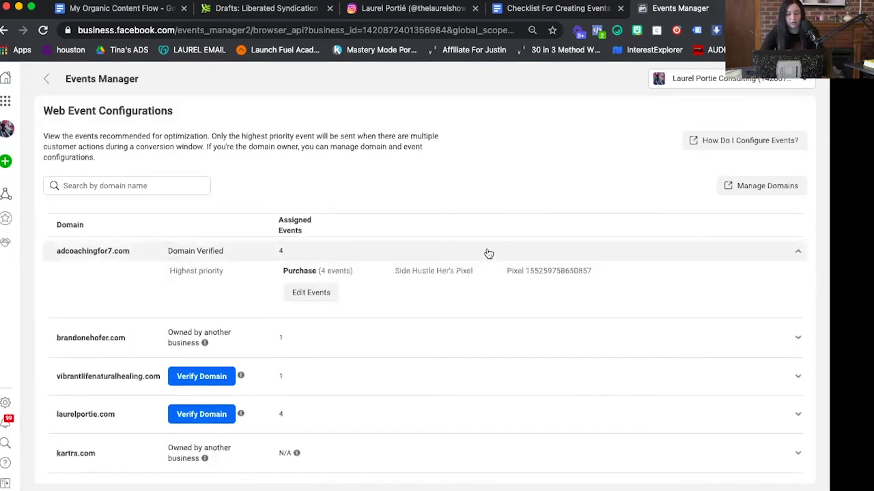
left_click(311, 292)
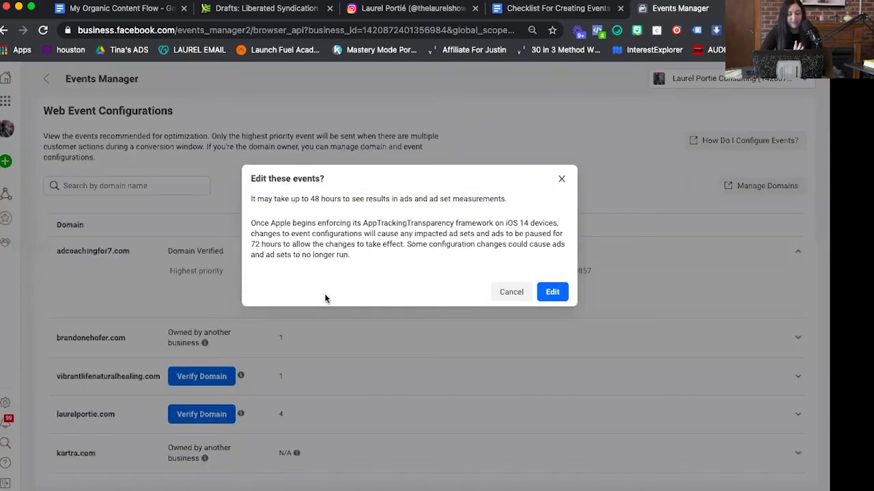
left_click(552, 293)
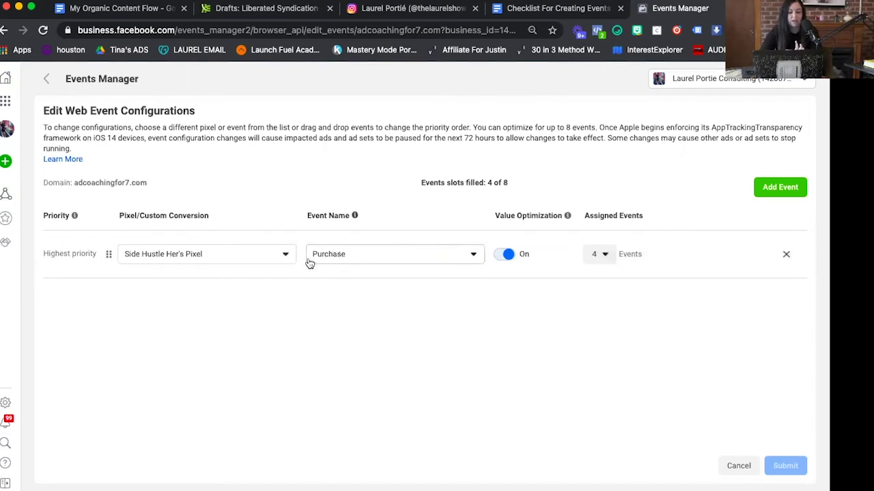
left_click(342, 263)
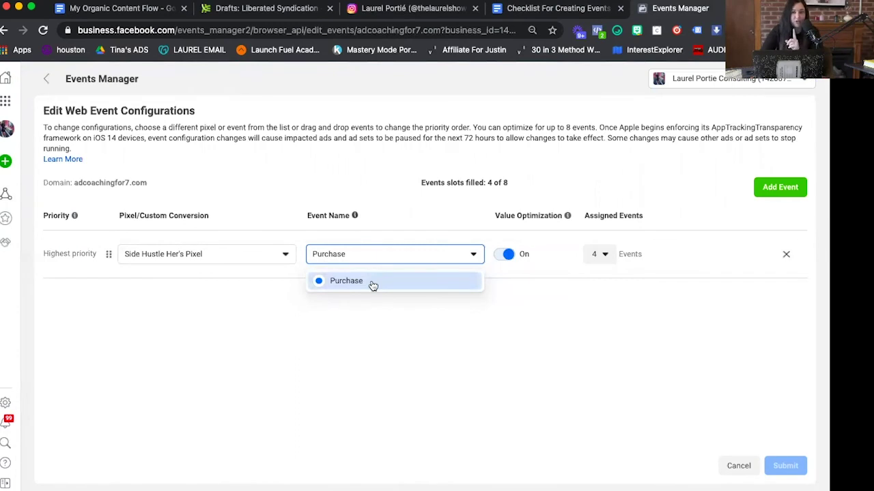
- Switch to the Google Docs checklist and highlight item 5's note on a conversion event not showing up
left_click(549, 14)
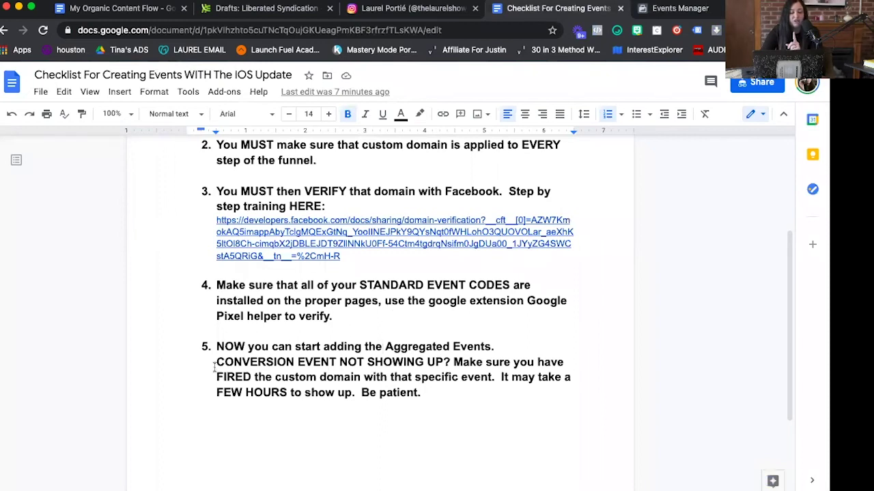
left_click_drag(214, 367, 503, 410)
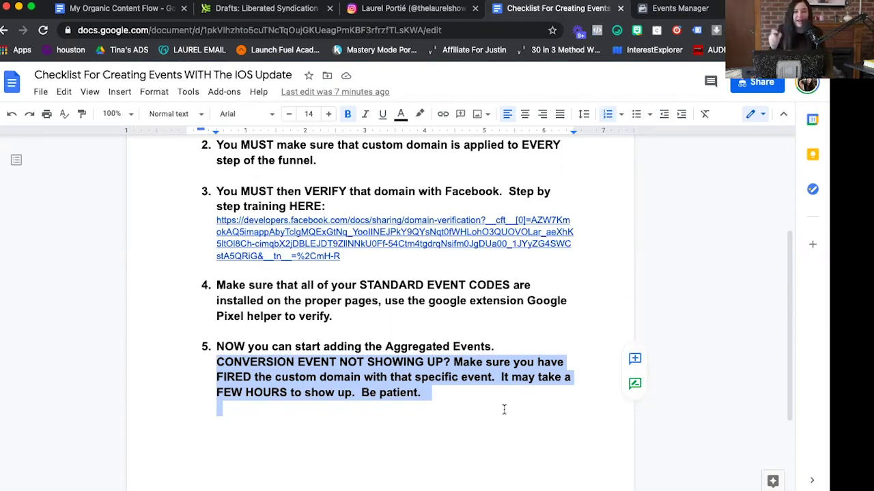
- Switch to Events Manager to close the event name list, and return to the Google Docs checklist
left_click(662, 10)
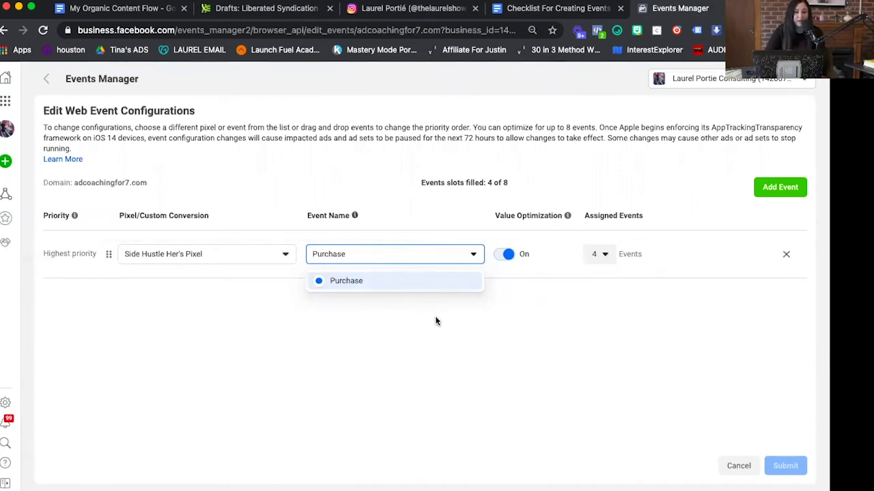
left_click(426, 348)
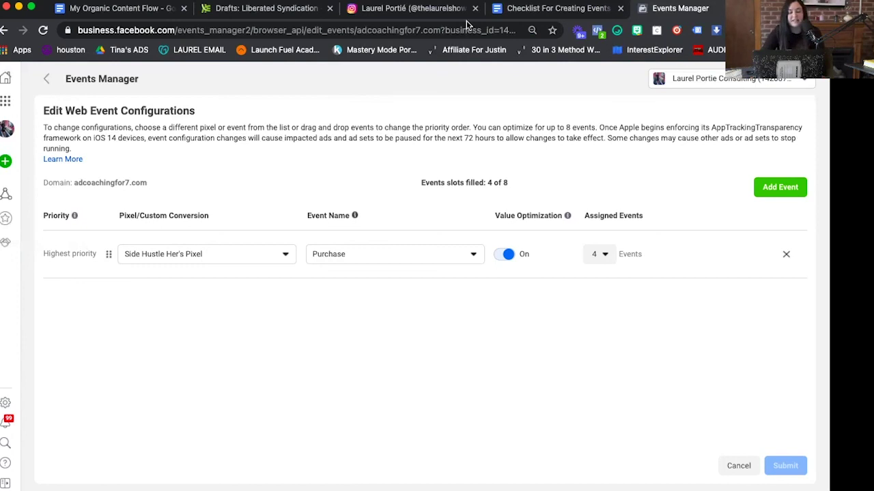
left_click(539, 10)
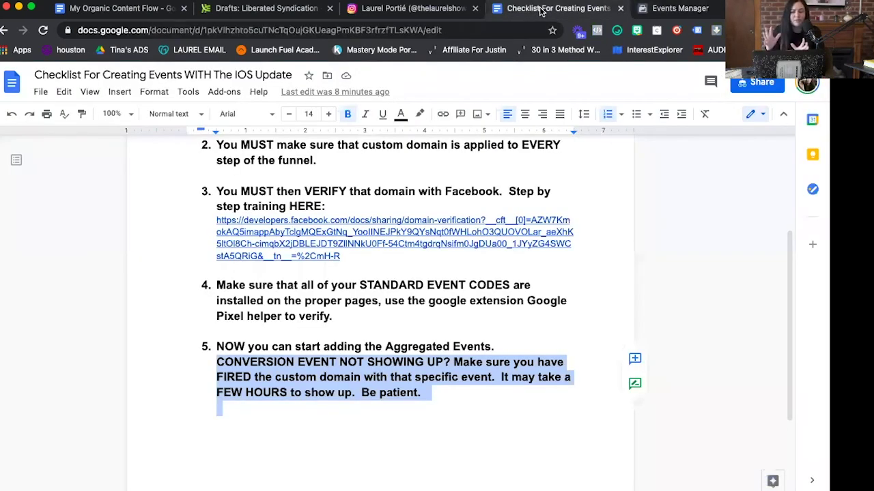